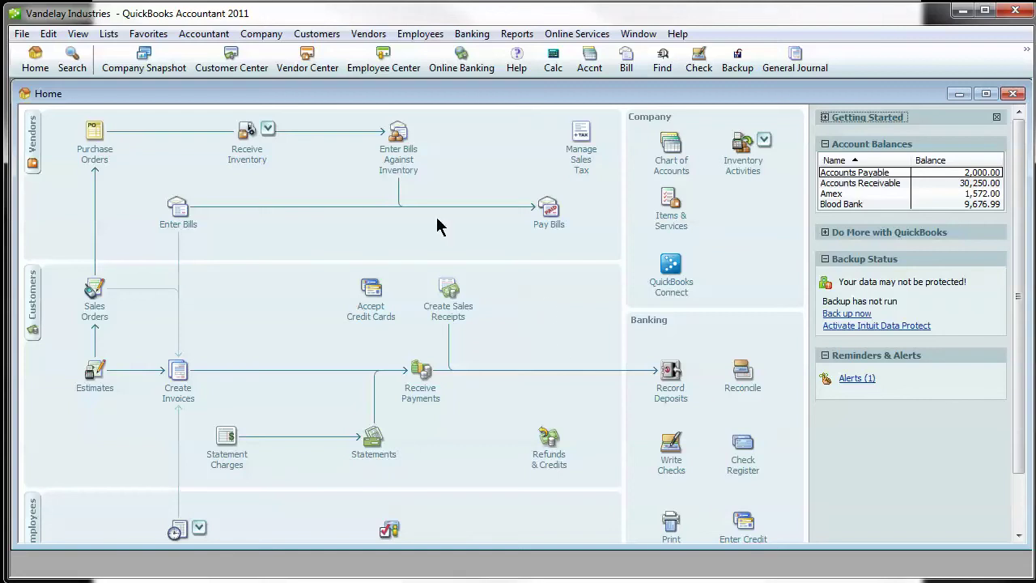
Open the Item List and review the service items grouped under Non-Billable Time.
{"action": "left_click", "coordinate": [109, 35]}
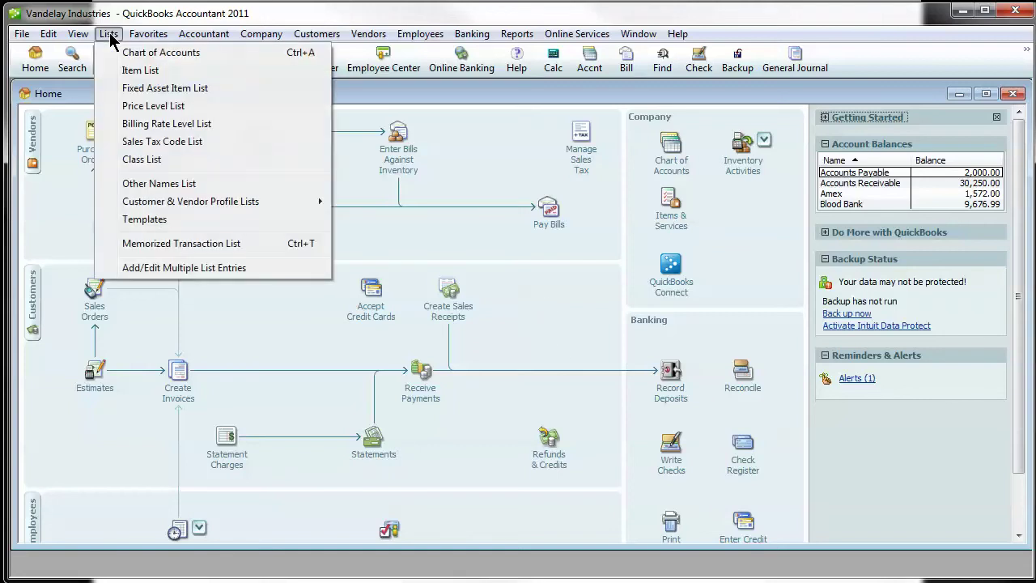
{"action": "left_click", "coordinate": [138, 70]}
{"action": "left_click", "coordinate": [465, 193]}
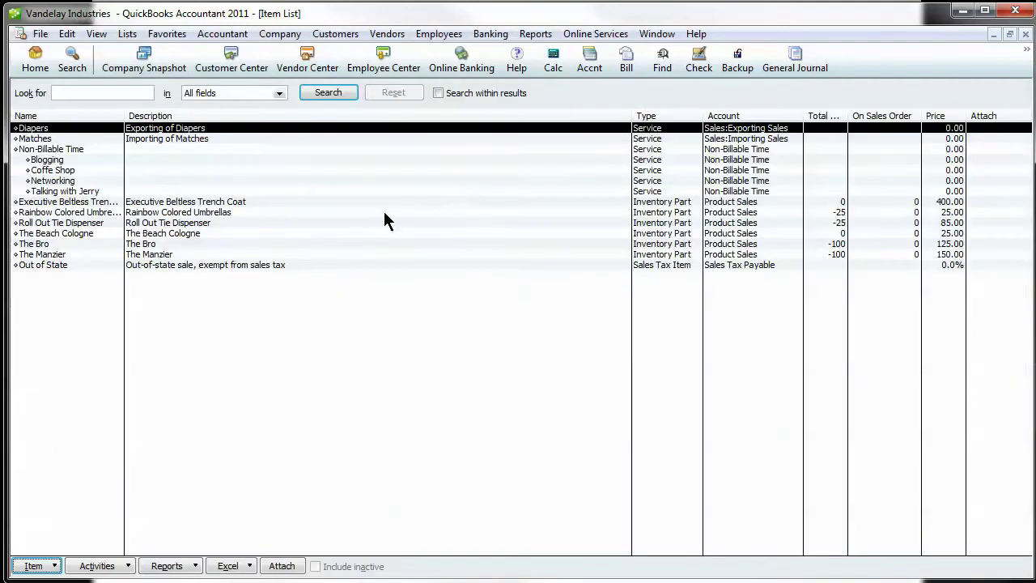
{"action": "left_click", "coordinate": [67, 149]}
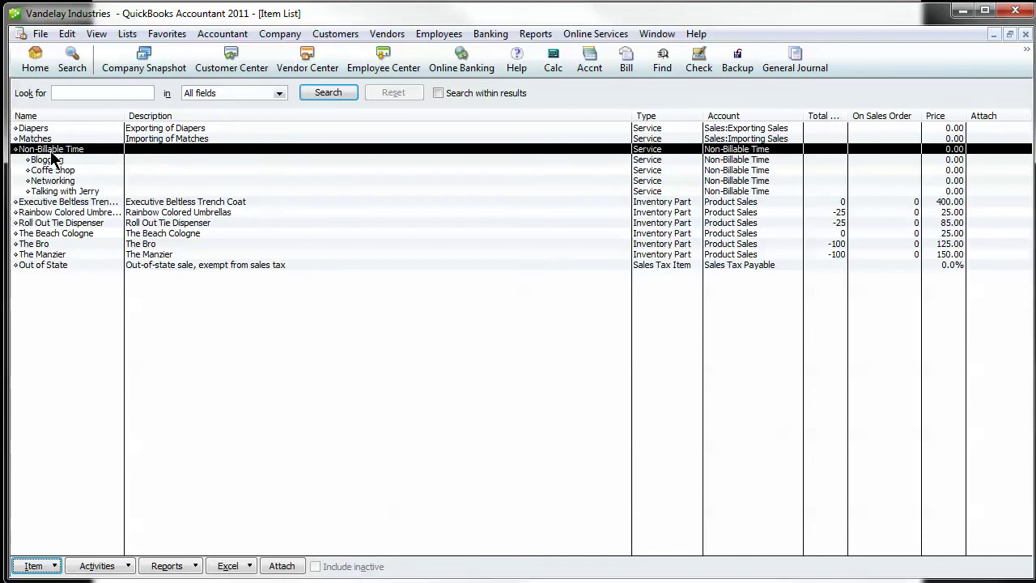
{"action": "left_click", "coordinate": [50, 161]}
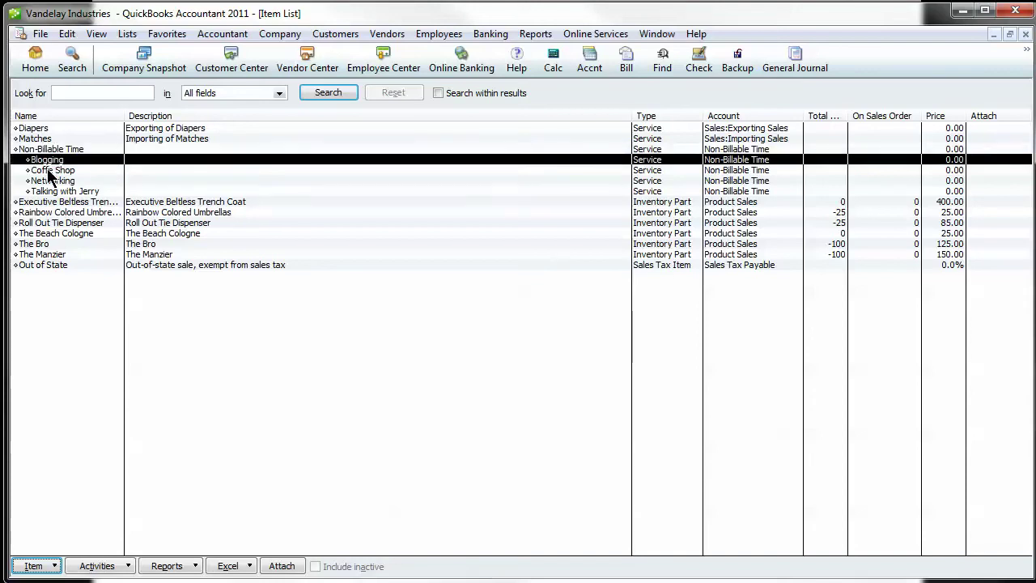
{"action": "left_click", "coordinate": [51, 171]}
{"action": "left_click", "coordinate": [47, 181]}
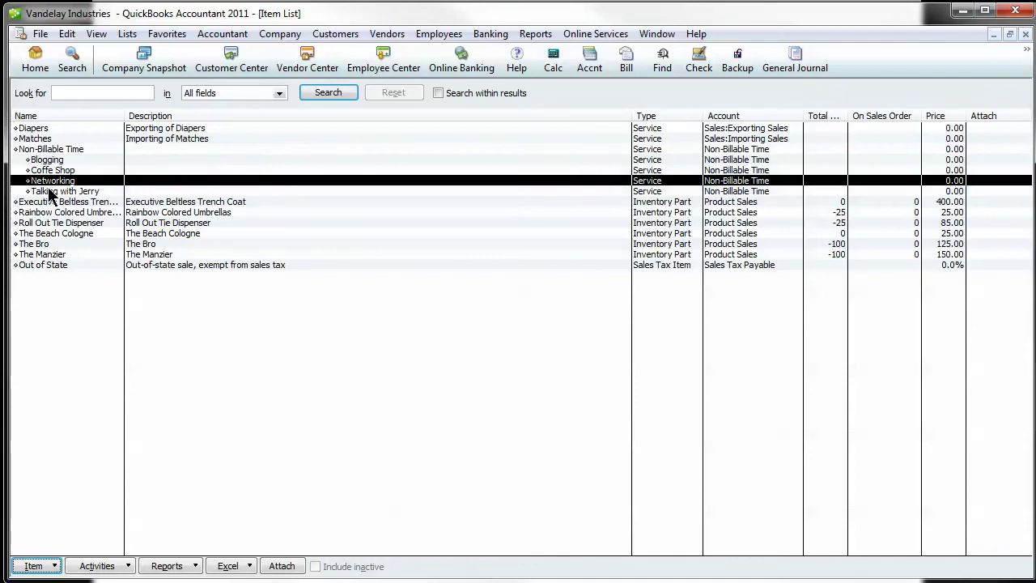
{"action": "left_click", "coordinate": [49, 190]}
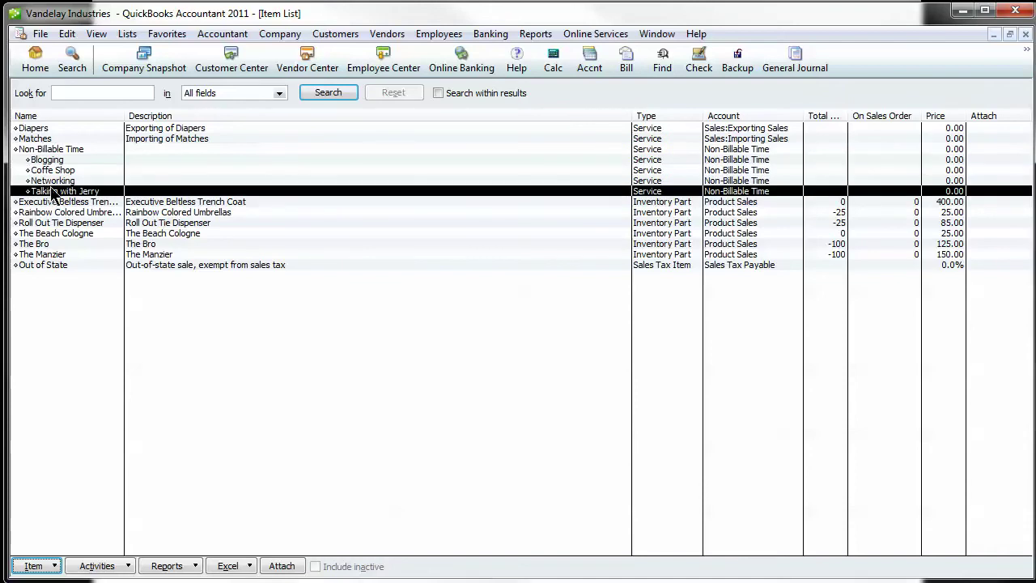
{"action": "left_click", "coordinate": [53, 180]}
{"action": "left_click", "coordinate": [53, 161]}
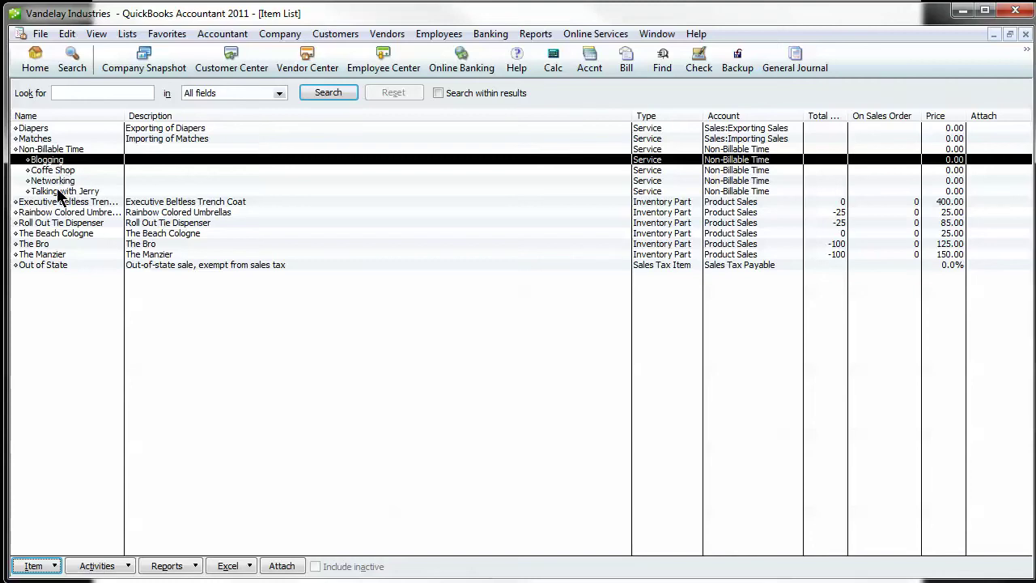
{"action": "key", "text": "Down"}
{"action": "key", "text": "Down"}
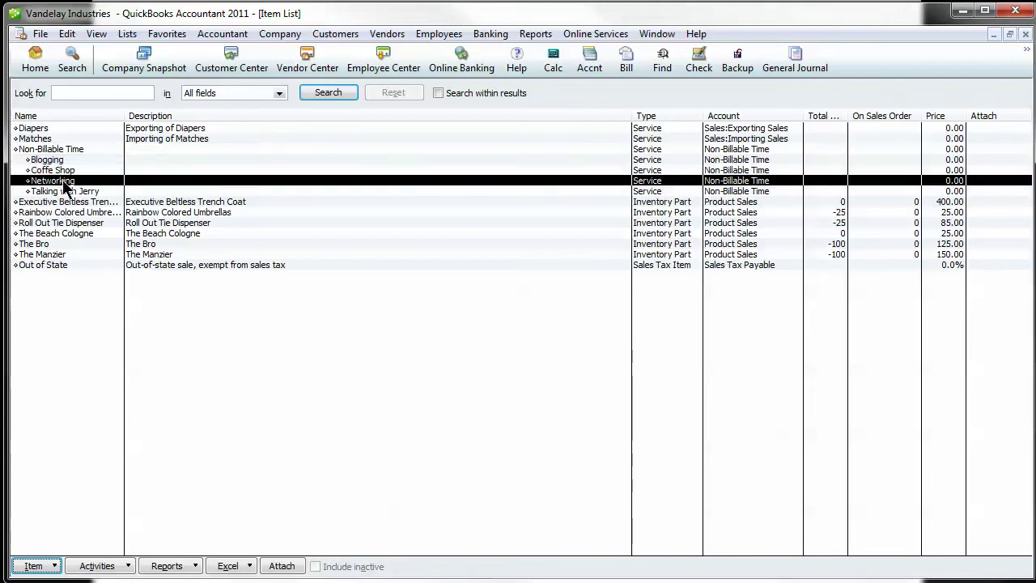
{"action": "key", "text": "Down"}
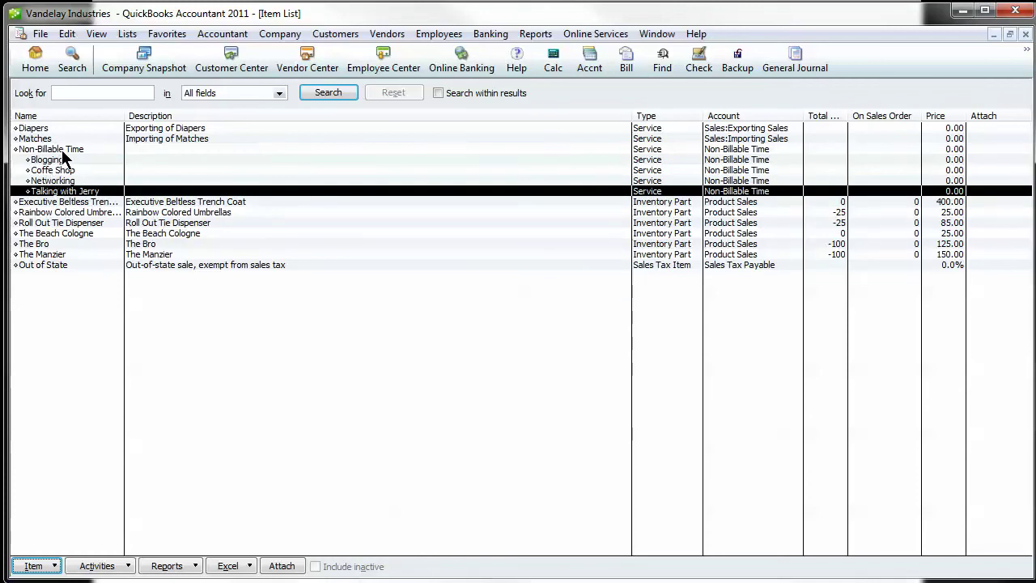
Inspect how the Blogging item is set up as a subitem of Non-Billable Time and close the Item List.
{"action": "right_click", "coordinate": [52, 160]}
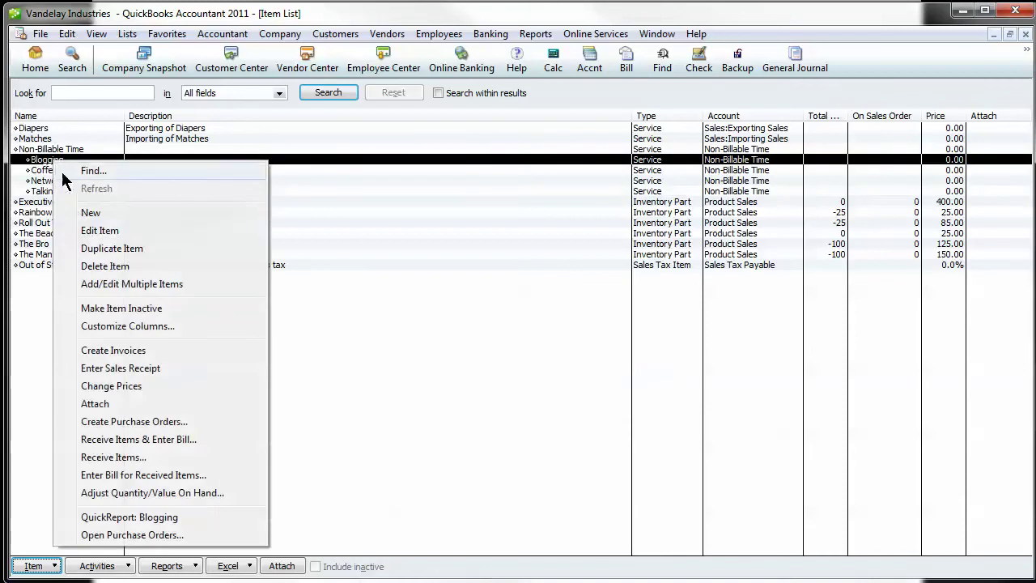
{"action": "left_click", "coordinate": [154, 229]}
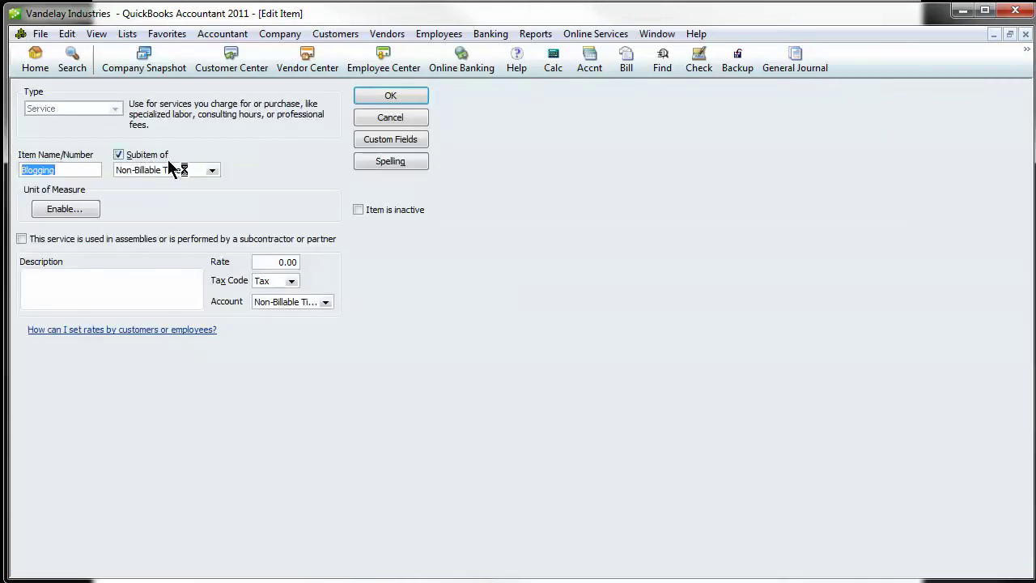
{"action": "left_click", "coordinate": [378, 96]}
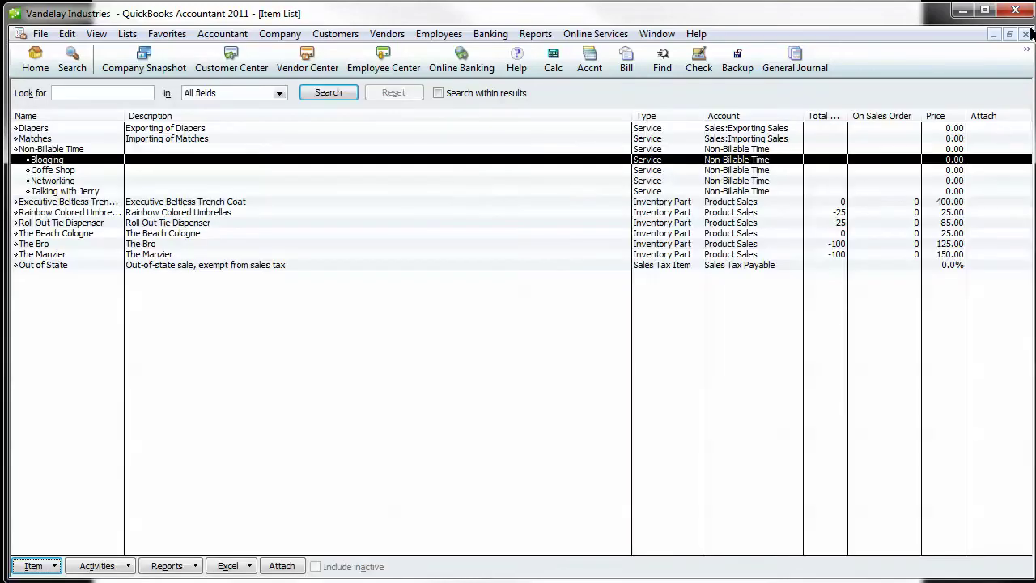
{"action": "left_click", "coordinate": [1025, 34]}
Start a weekly timesheet for the last employee in the name list, declining to use time data during paycheck creation.
{"action": "left_click", "coordinate": [194, 502]}
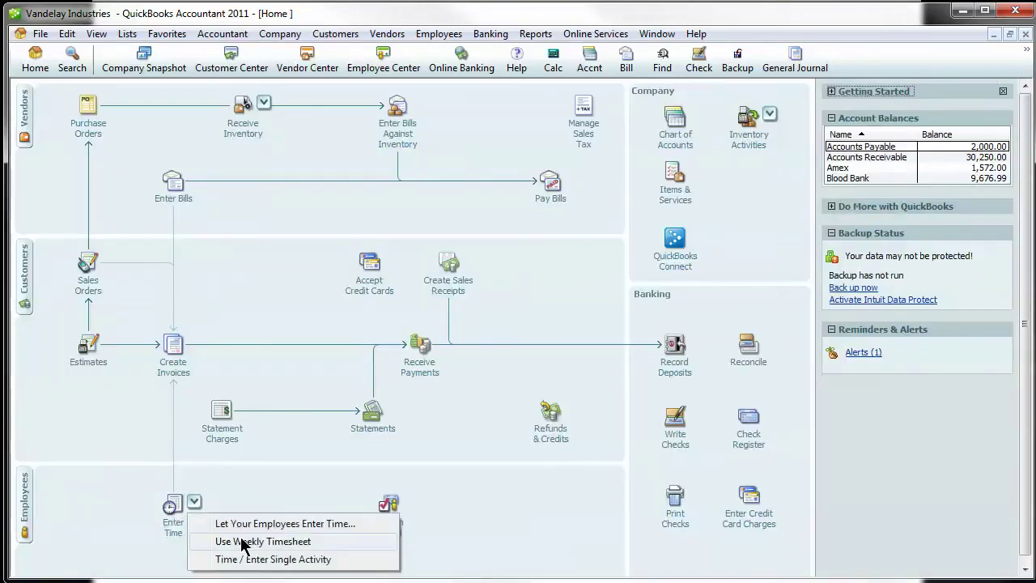
{"action": "left_click", "coordinate": [243, 542]}
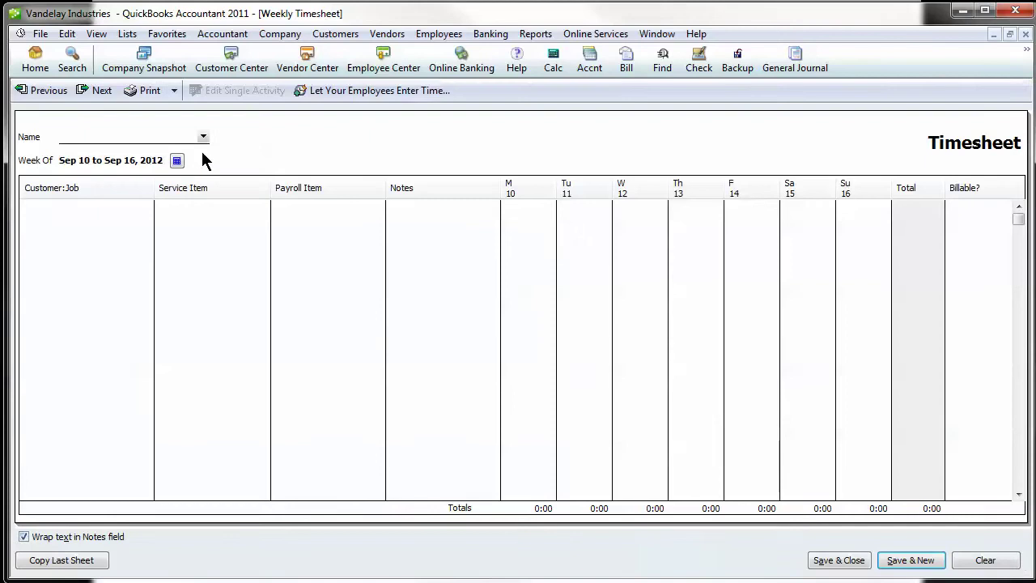
{"action": "left_click", "coordinate": [202, 138]}
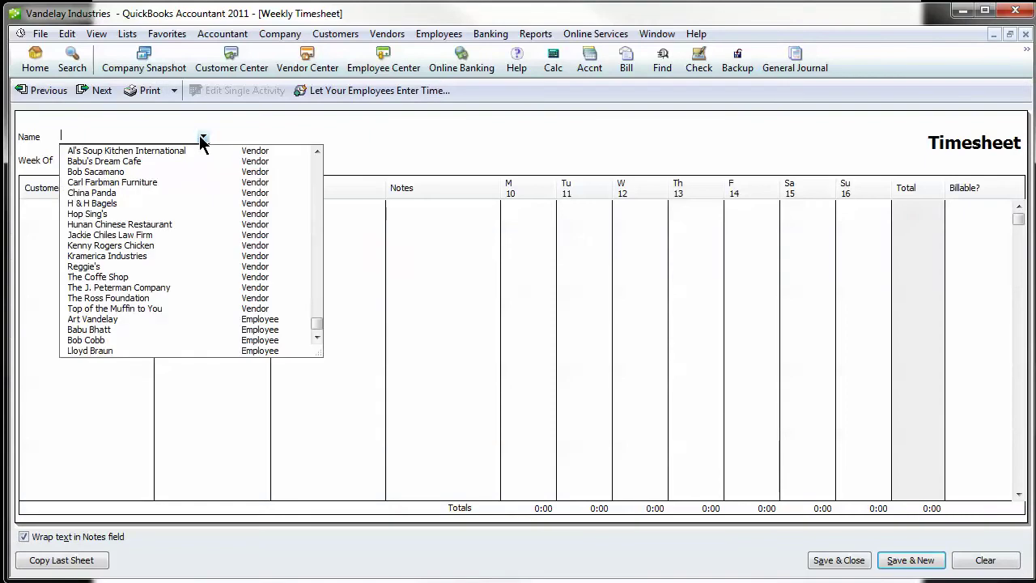
{"action": "left_click", "coordinate": [89, 349]}
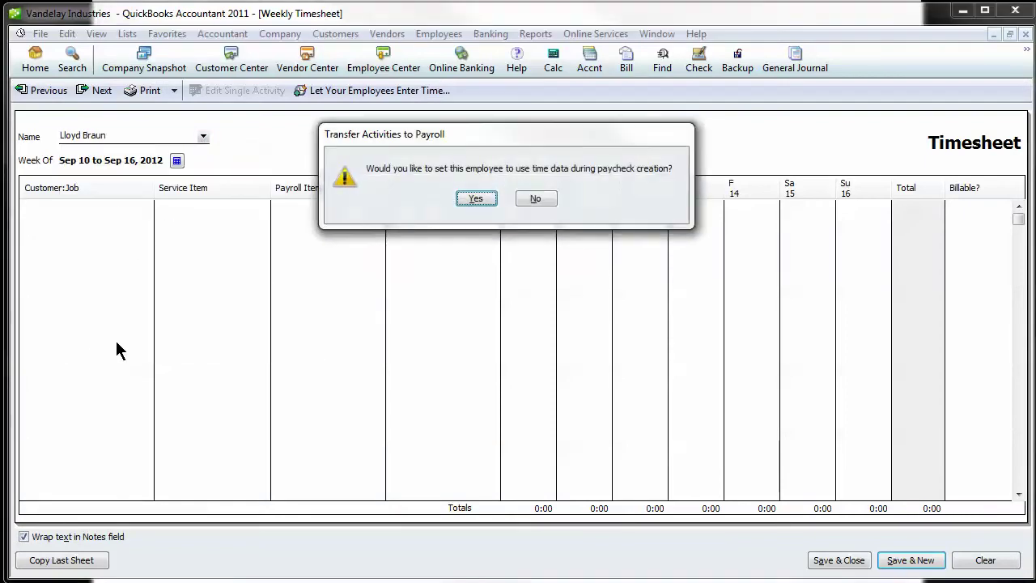
{"action": "left_click", "coordinate": [535, 199]}
Log Non-Billable Time:Blogging in the first row with 1 hour Monday, 3 Wednesday and 4 Friday, marked as not billable.
{"action": "left_click", "coordinate": [189, 207]}
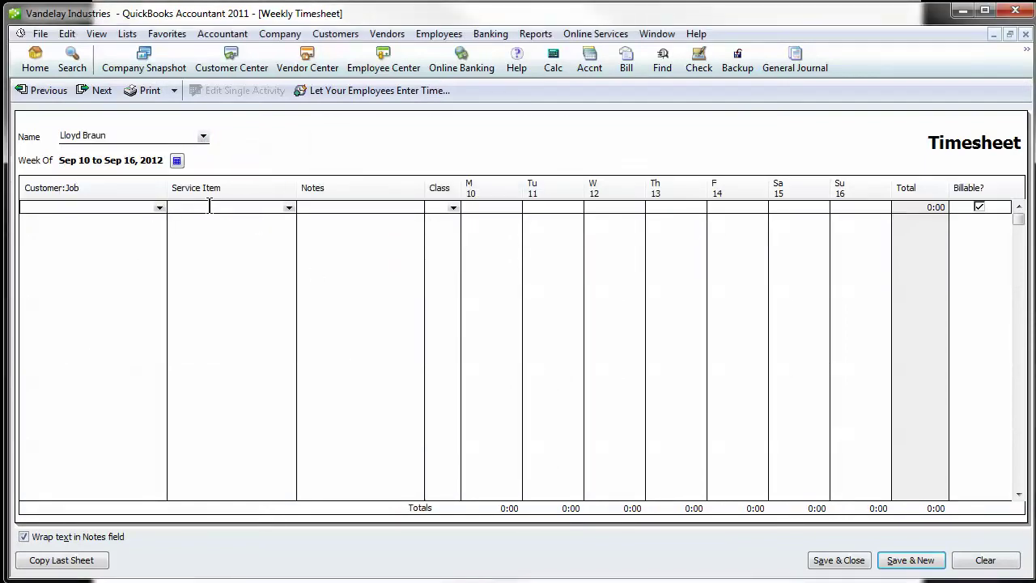
{"action": "left_click", "coordinate": [288, 208]}
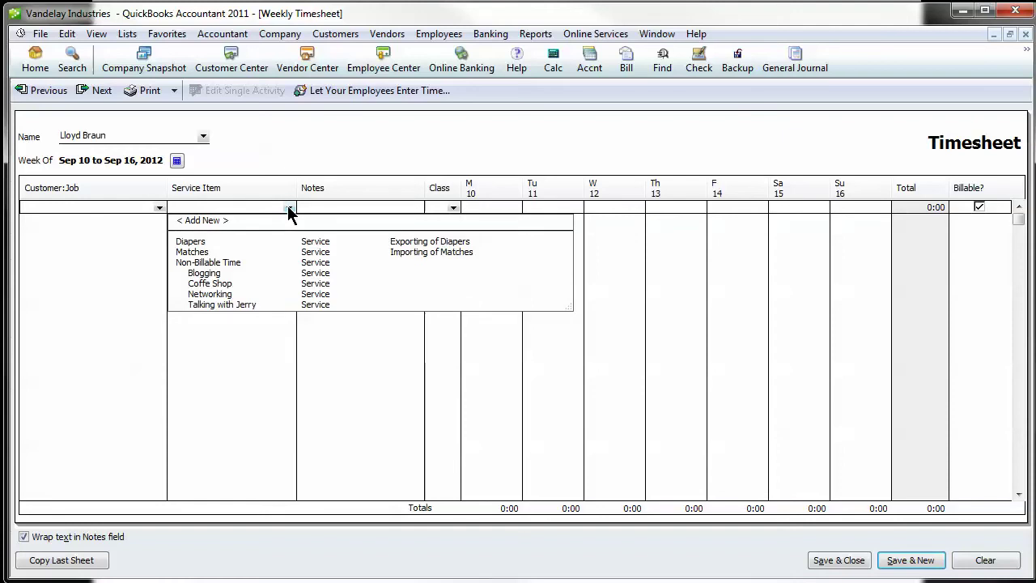
{"action": "left_click", "coordinate": [204, 275]}
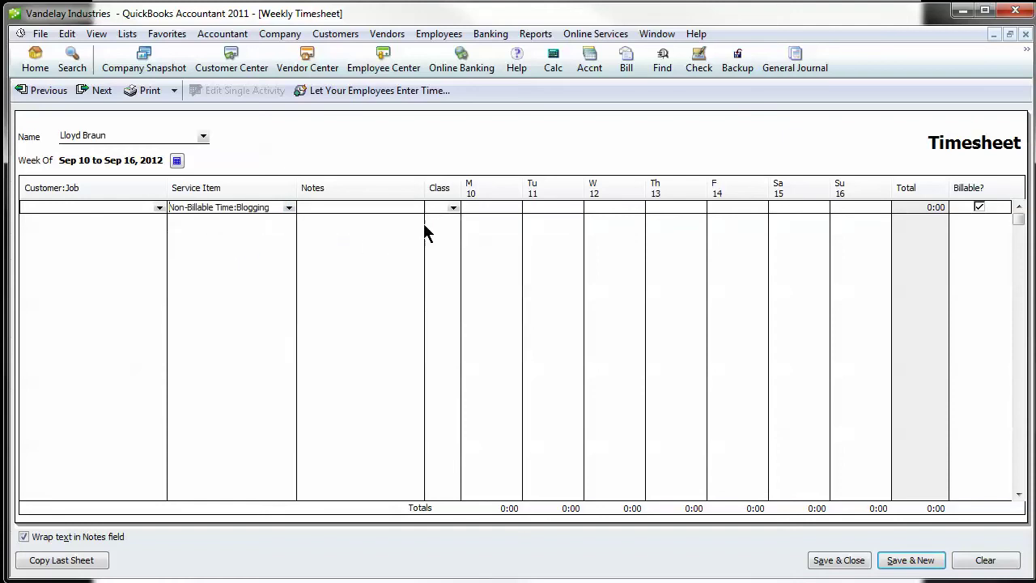
{"action": "left_click", "coordinate": [499, 212]}
{"action": "type", "text": "1"}
{"action": "key", "text": "Tab"}
{"action": "key", "text": "Tab"}
{"action": "type", "text": "3"}
{"action": "key", "text": "Tab"}
{"action": "key", "text": "Tab"}
{"action": "type", "text": "4"}
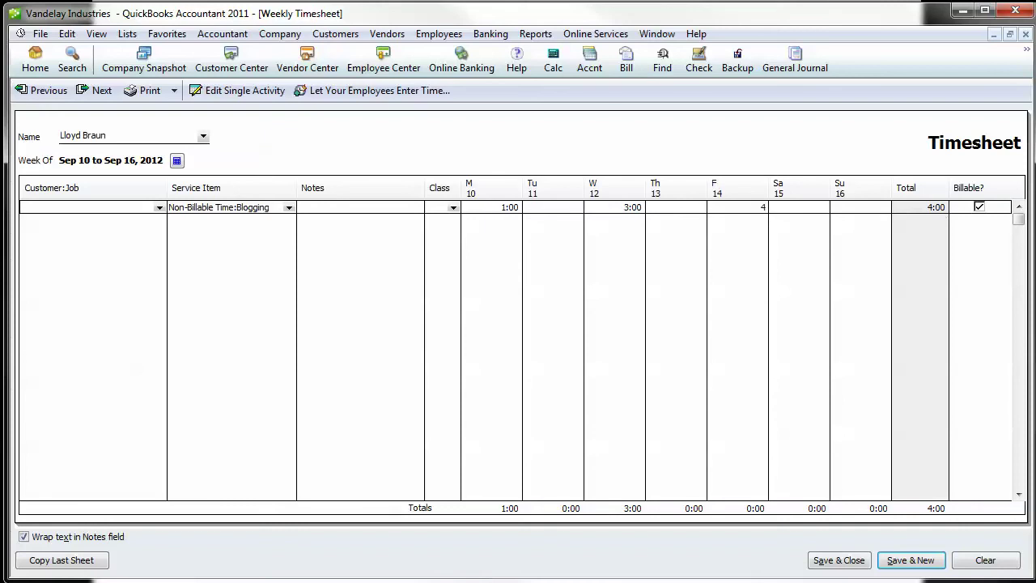
{"action": "left_click", "coordinate": [978, 207]}
Log Non-Billable Time:Coffe Shop in the second row with 1 hour Tuesday and 2 Thursday, marked as not billable.
{"action": "left_click", "coordinate": [289, 221]}
{"action": "left_click", "coordinate": [210, 297]}
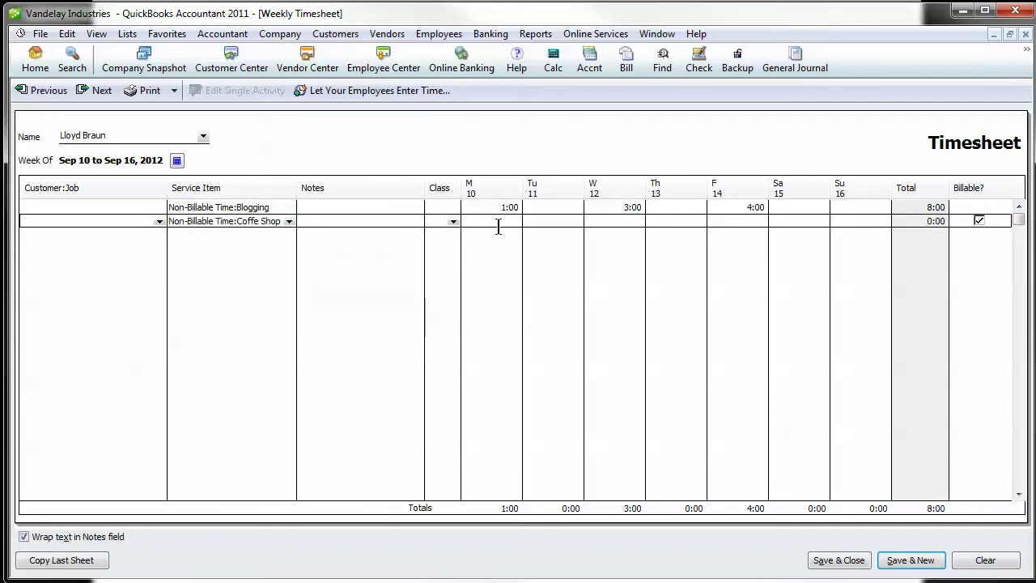
{"action": "left_click", "coordinate": [497, 227]}
{"action": "left_click", "coordinate": [541, 225]}
{"action": "type", "text": "1"}
{"action": "key", "text": "Tab"}
{"action": "key", "text": "Tab"}
{"action": "type", "text": "2"}
{"action": "left_click", "coordinate": [979, 220]}
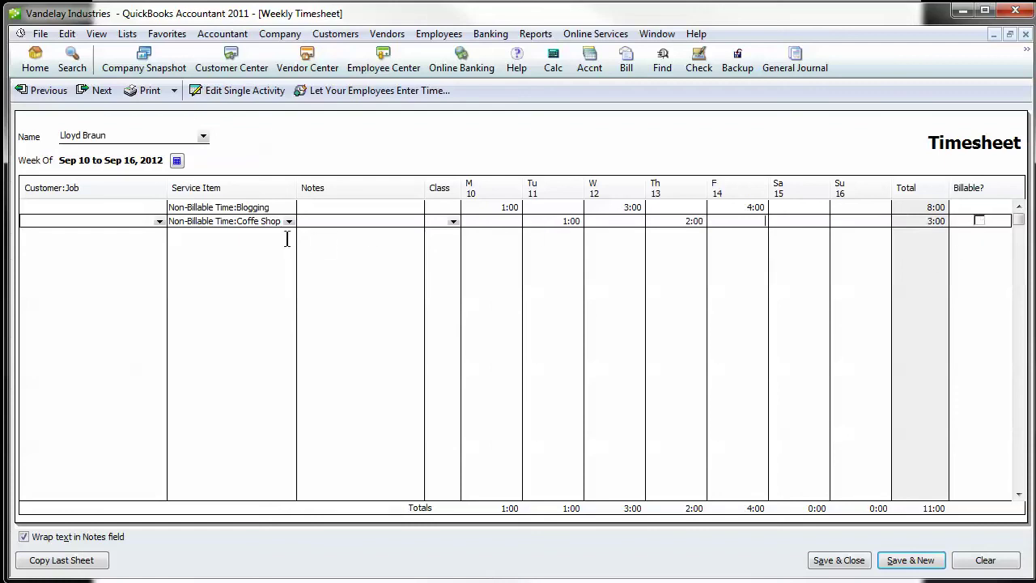
Log non-billable Talking with Jerry time of 1 hour each on Wednesday and Friday, and save and close the timesheet.
{"action": "left_click", "coordinate": [289, 235]}
{"action": "left_click", "coordinate": [222, 330]}
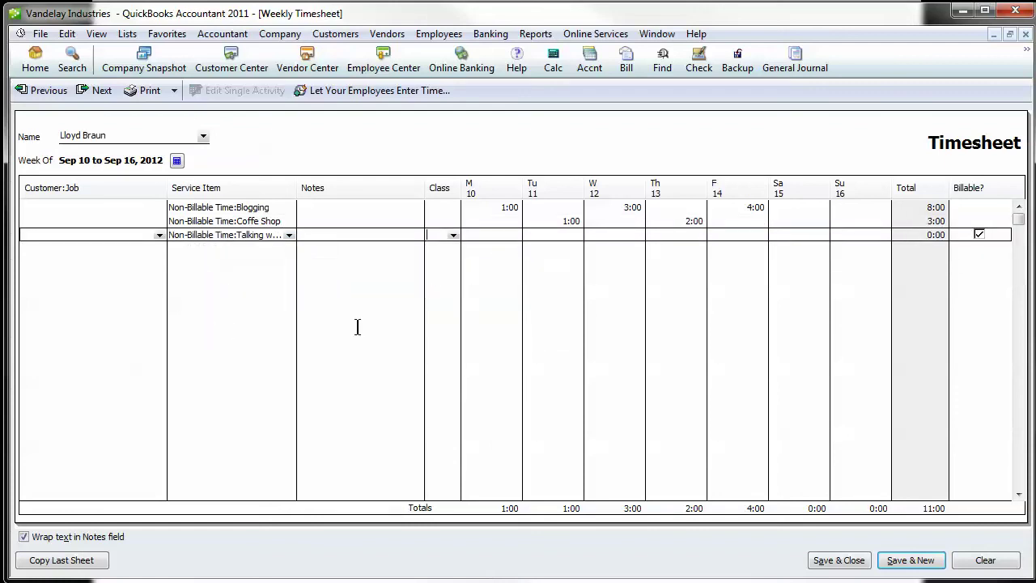
{"action": "key", "text": "Tab"}
{"action": "key", "text": "Tab"}
{"action": "key", "text": "Tab"}
{"action": "left_click", "coordinate": [599, 236]}
{"action": "type", "text": "1"}
{"action": "key", "text": "Tab"}
{"action": "key", "text": "Tab"}
{"action": "type", "text": "1"}
{"action": "key", "text": "Tab"}
{"action": "key", "text": "Tab"}
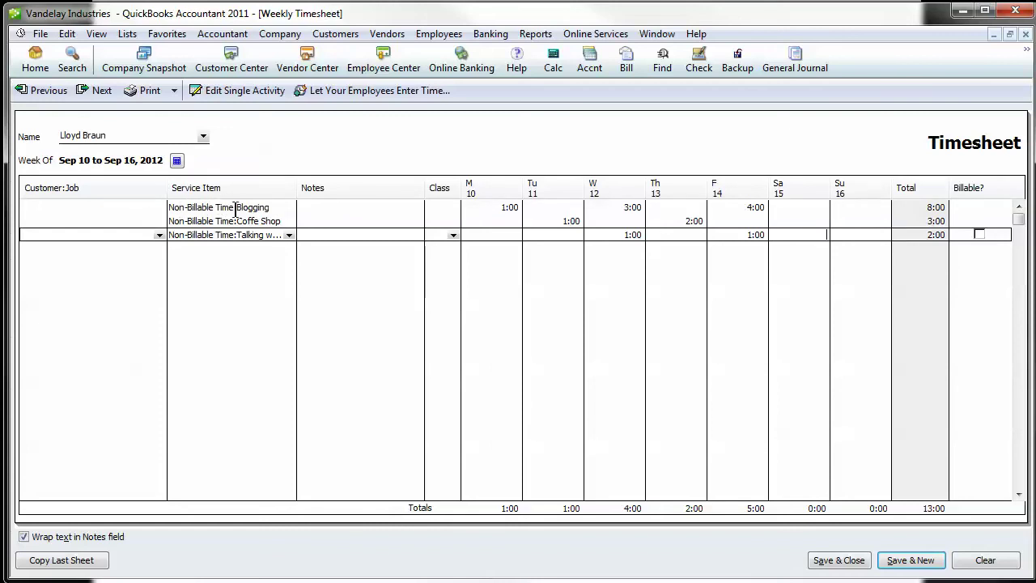
{"action": "left_click", "coordinate": [858, 562]}
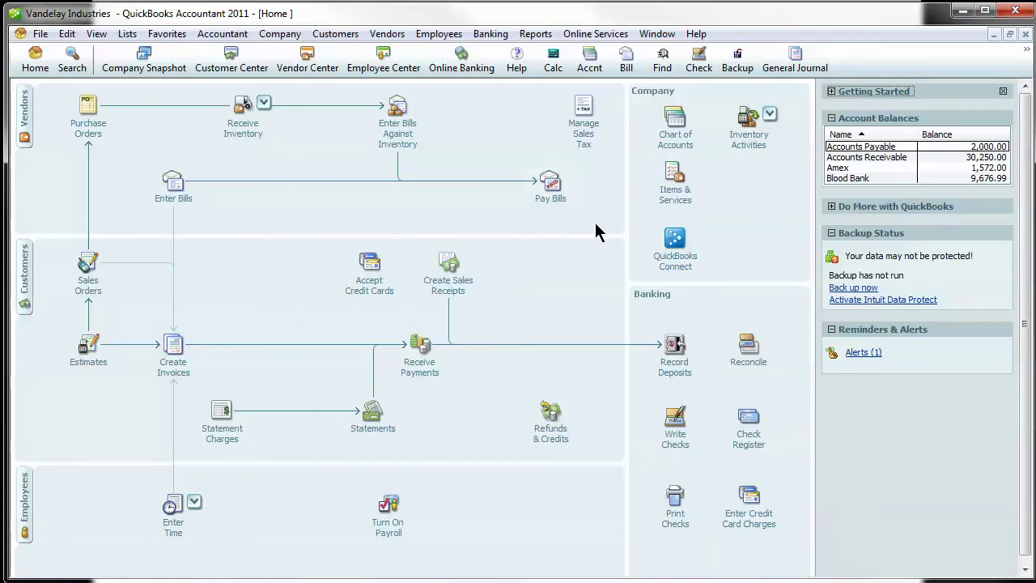
Run the Time by Name report with an end date of 09/30/2012 and refresh it.
{"action": "left_click", "coordinate": [542, 37]}
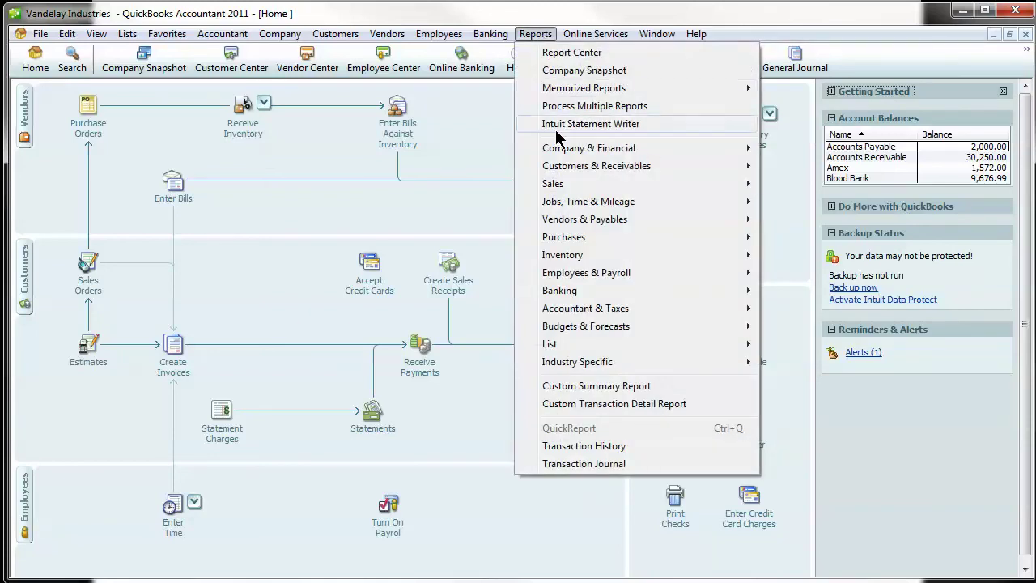
{"action": "mouse_move", "coordinate": [565, 208]}
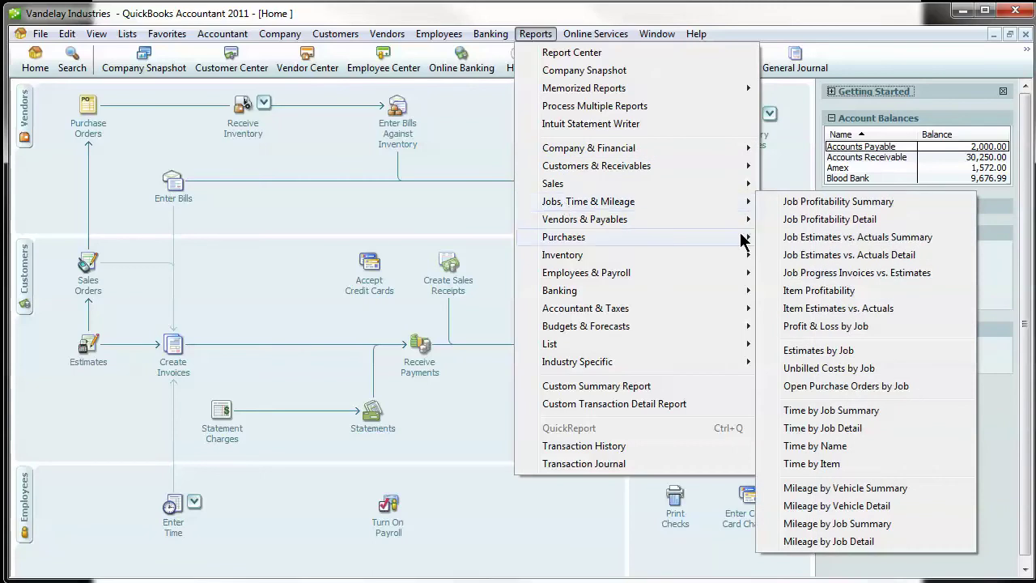
{"action": "left_click", "coordinate": [829, 447]}
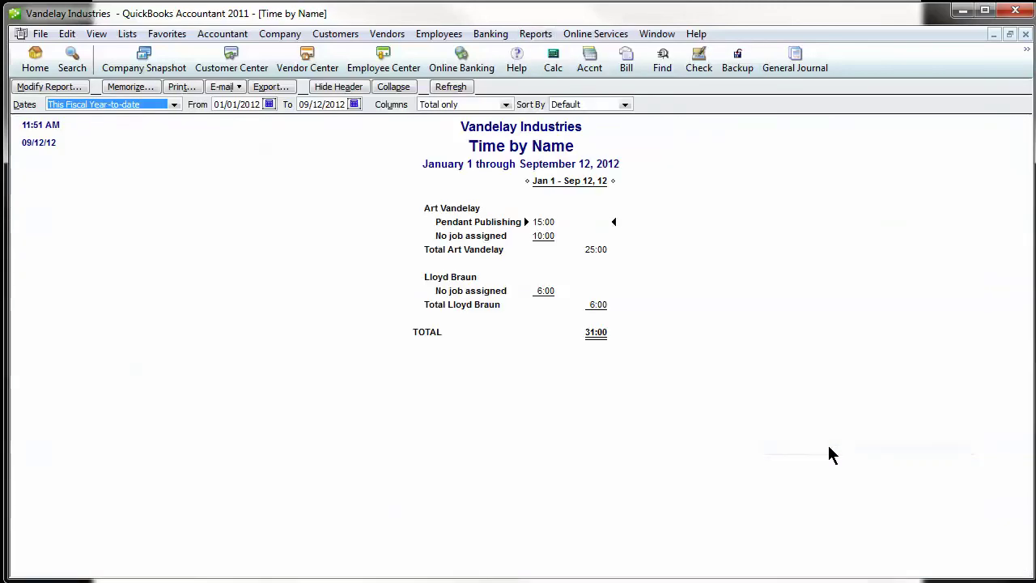
{"action": "left_click", "coordinate": [354, 105]}
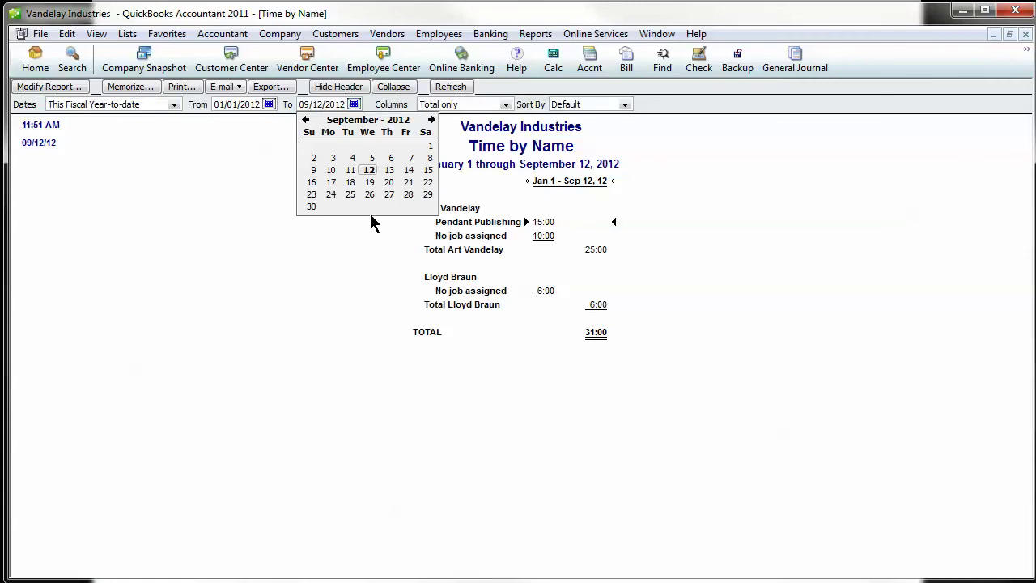
{"action": "left_click", "coordinate": [312, 206]}
{"action": "left_click", "coordinate": [454, 88]}
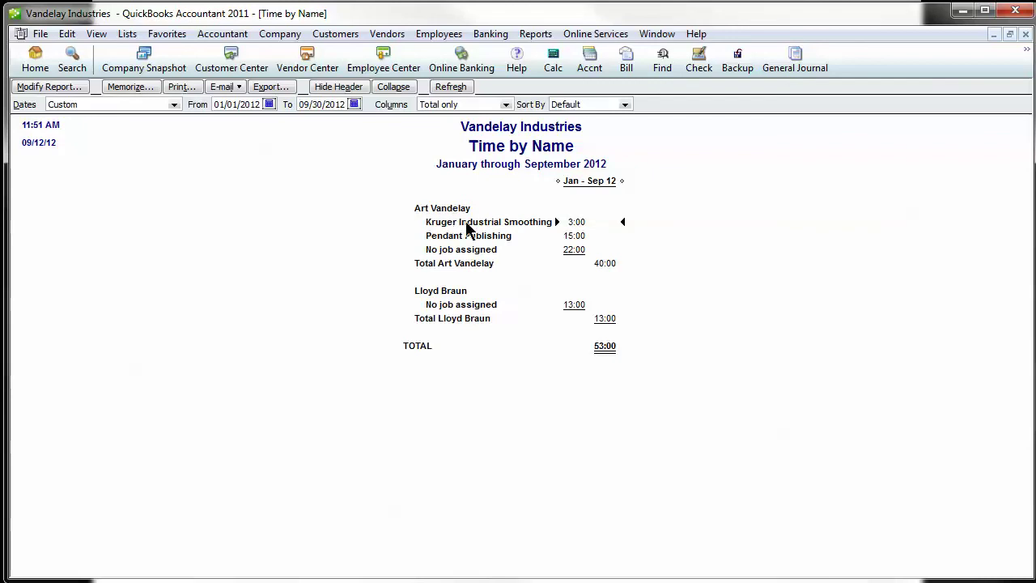
Review the time details behind Kruger Industrial Smoothing and Pendant Publishing, including the 09/10/2012 Diapers entry, and return to the Time by Name report.
{"action": "double_click", "coordinate": [573, 222]}
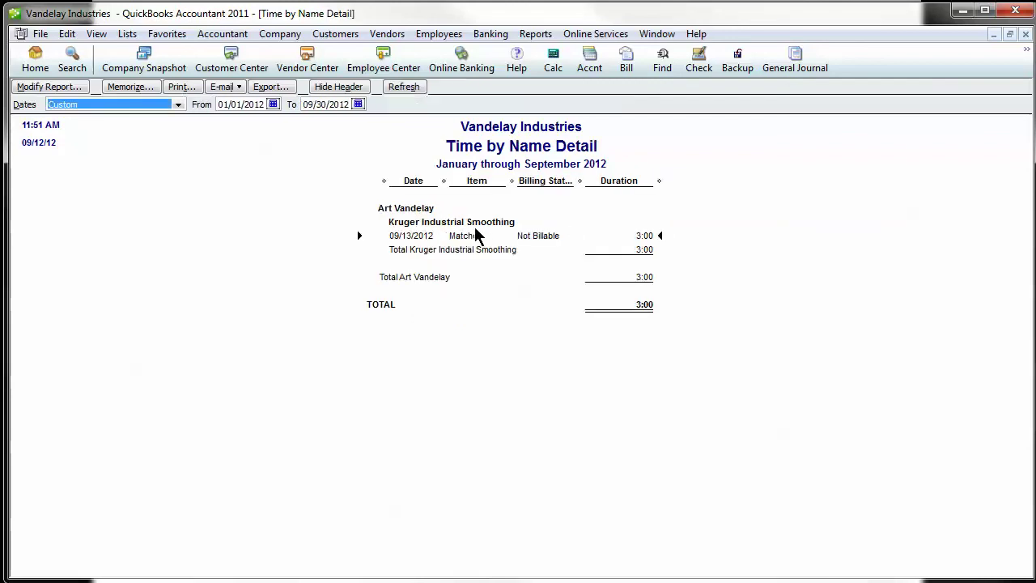
{"action": "left_click", "coordinate": [1026, 34]}
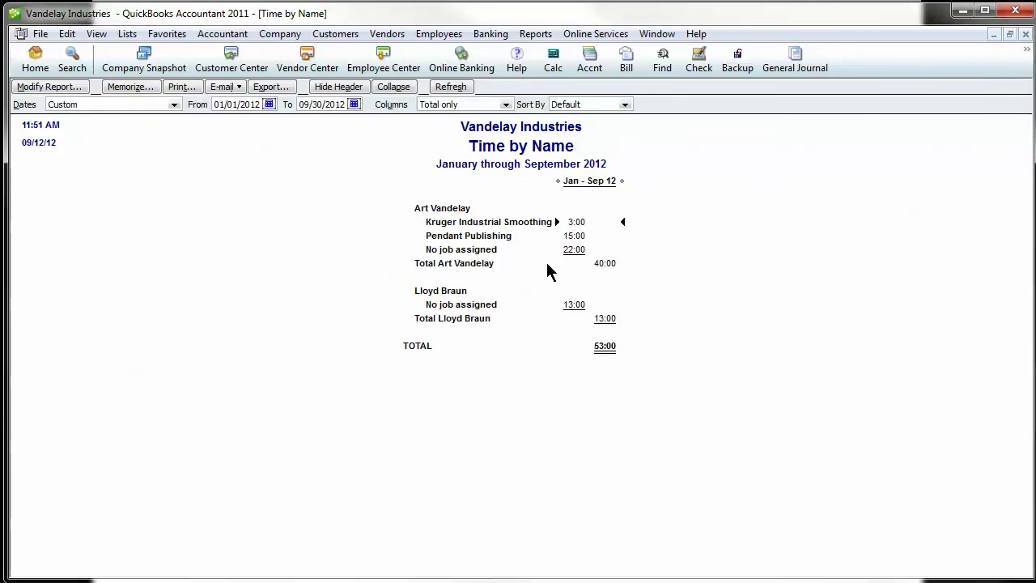
{"action": "double_click", "coordinate": [569, 234]}
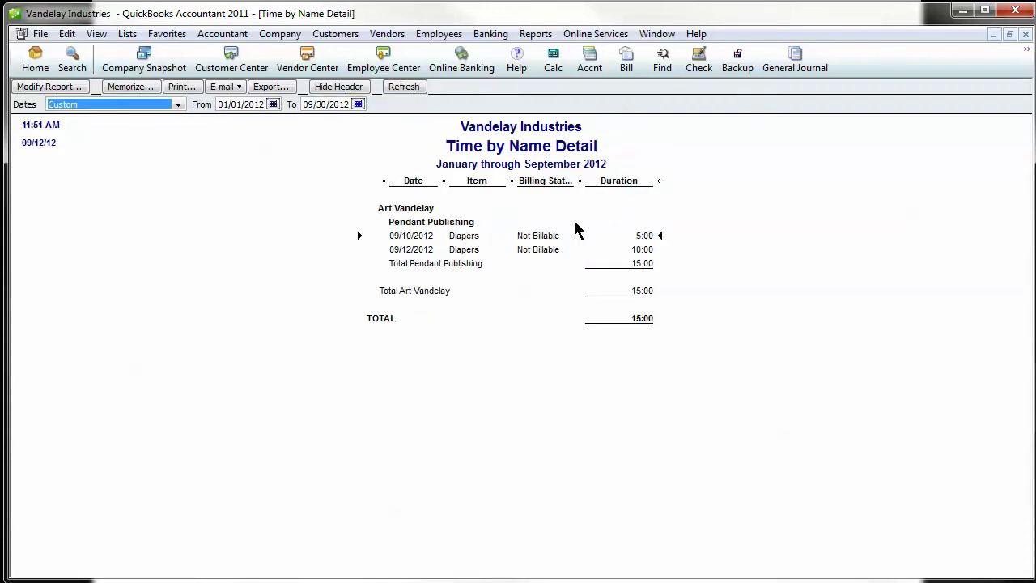
{"action": "double_click", "coordinate": [462, 236]}
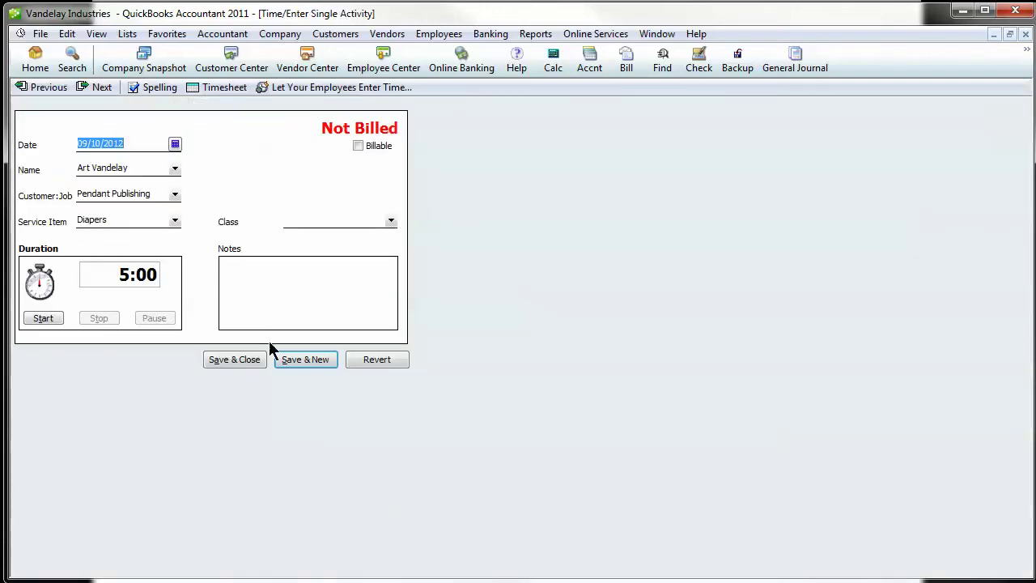
{"action": "left_click", "coordinate": [240, 359]}
{"action": "left_click", "coordinate": [1026, 34]}
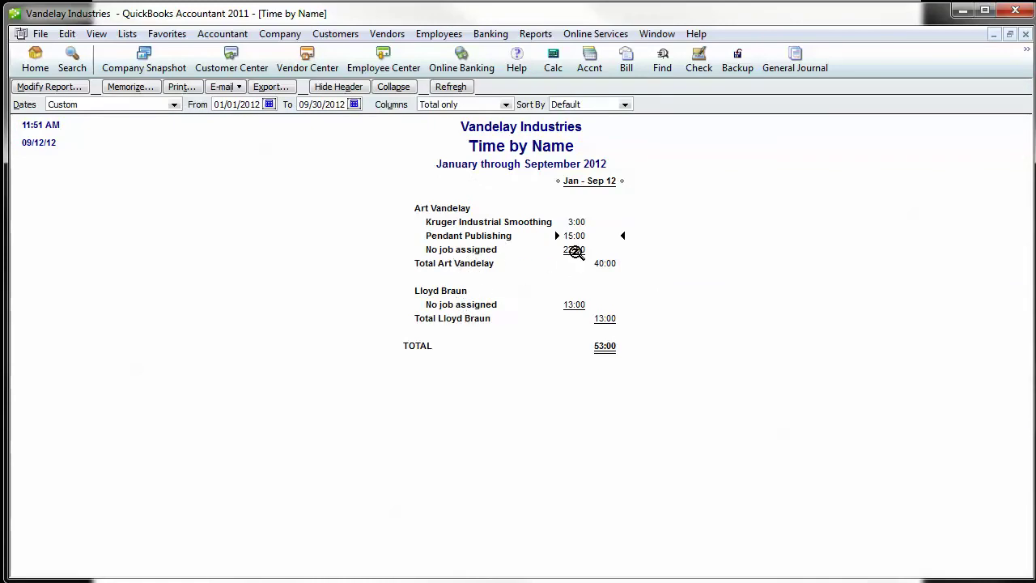
Review the first employee's time details with no job assigned, widening the Item column to show full names, and close both reports.
{"action": "double_click", "coordinate": [458, 253]}
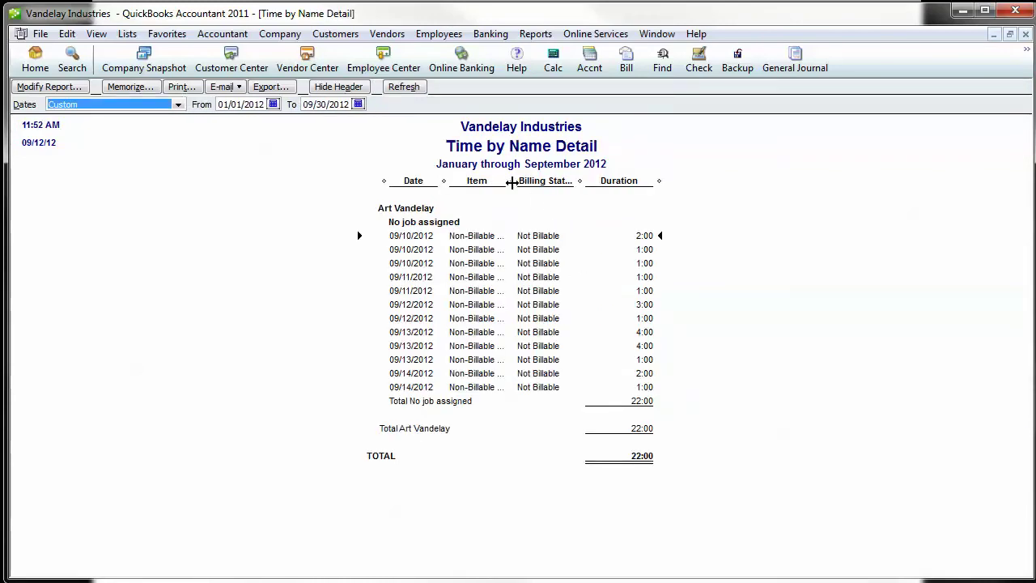
{"action": "left_click_drag", "start_coordinate": [512, 180], "coordinate": [635, 199]}
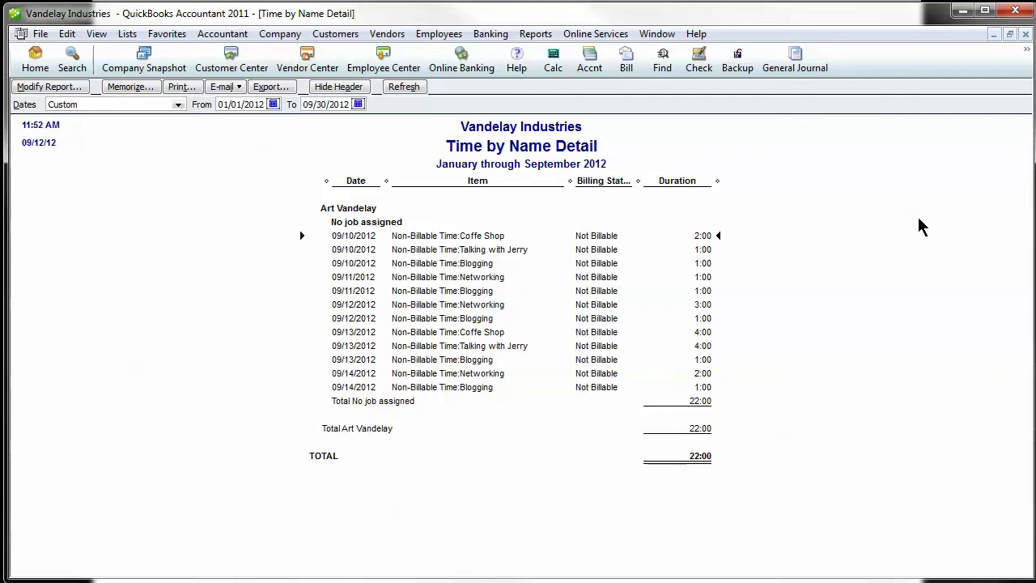
{"action": "left_click", "coordinate": [1025, 35]}
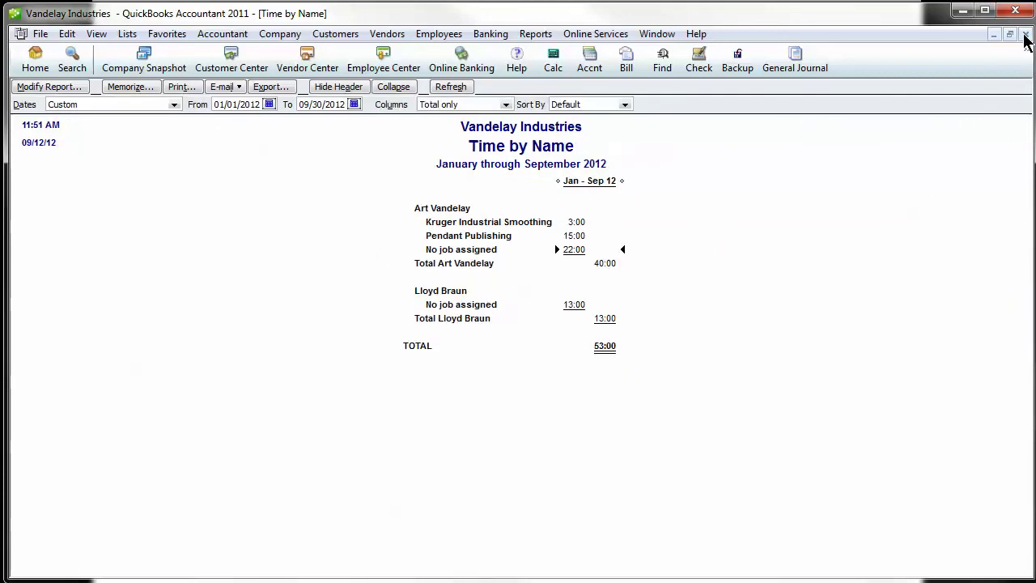
{"action": "left_click", "coordinate": [1025, 36]}
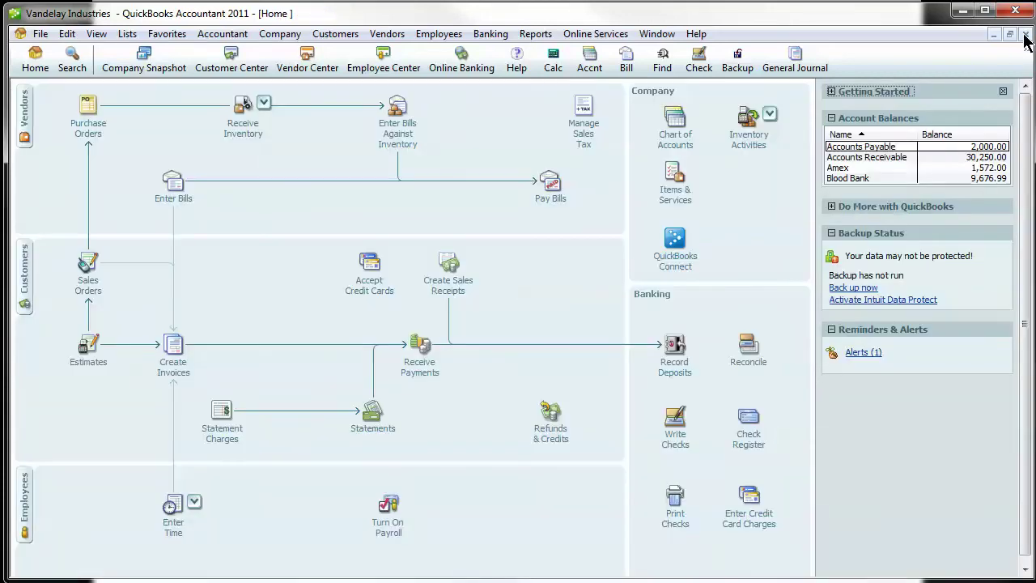
Run the Time by Item report with an end date of 09/30/2012 and refresh it.
{"action": "left_click", "coordinate": [535, 34]}
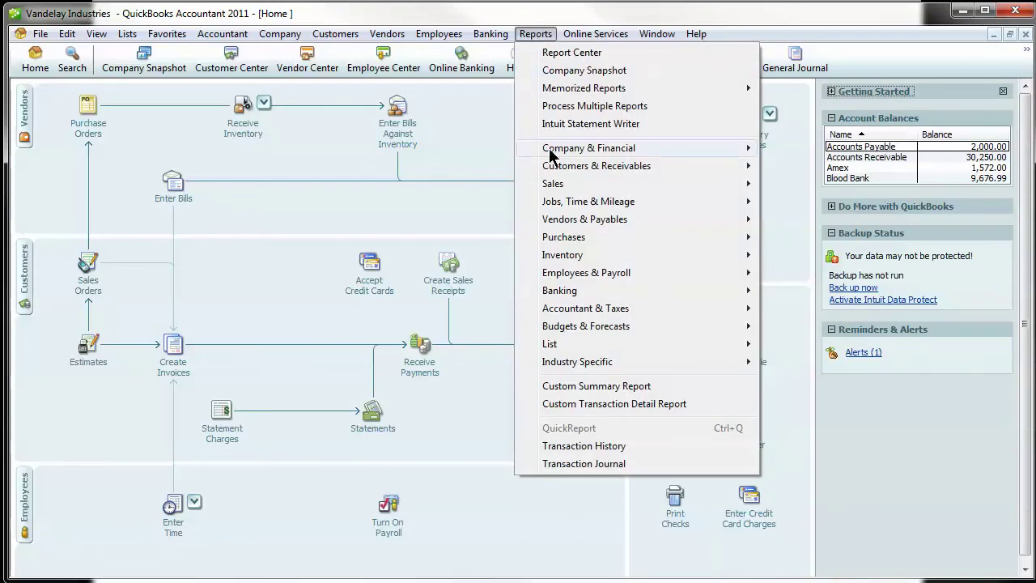
{"action": "mouse_move", "coordinate": [566, 202]}
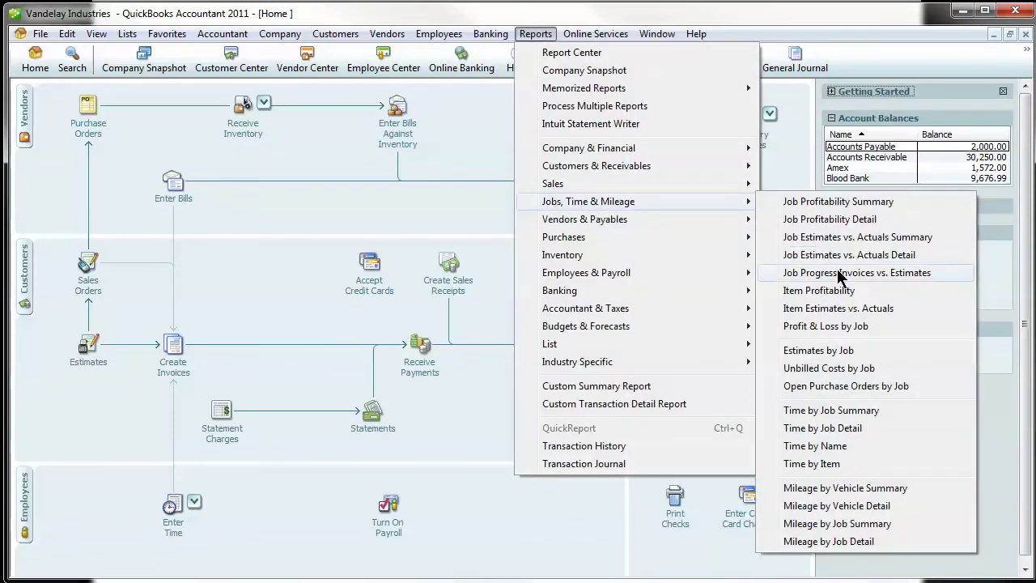
{"action": "left_click", "coordinate": [850, 465]}
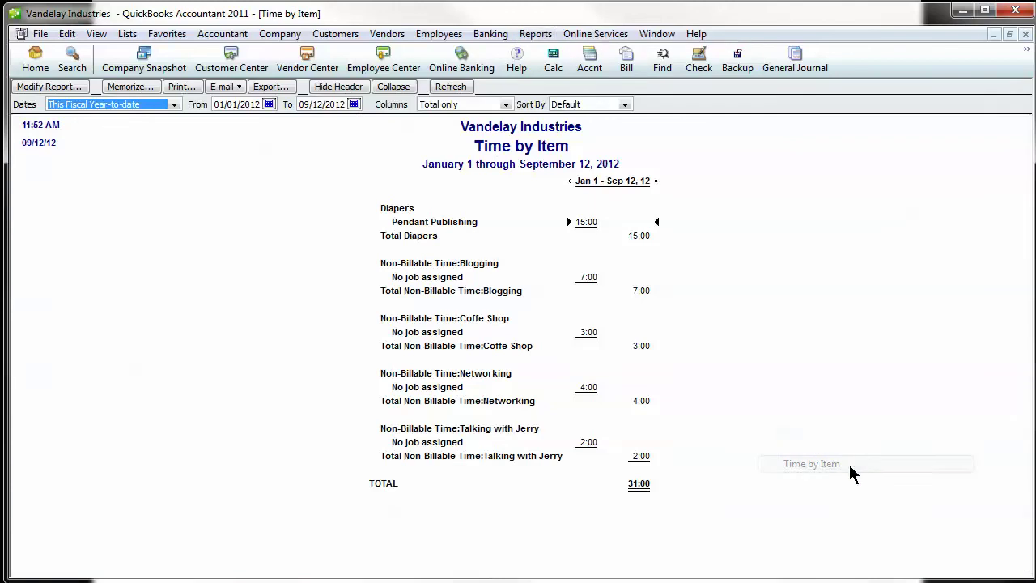
{"action": "left_click", "coordinate": [354, 104]}
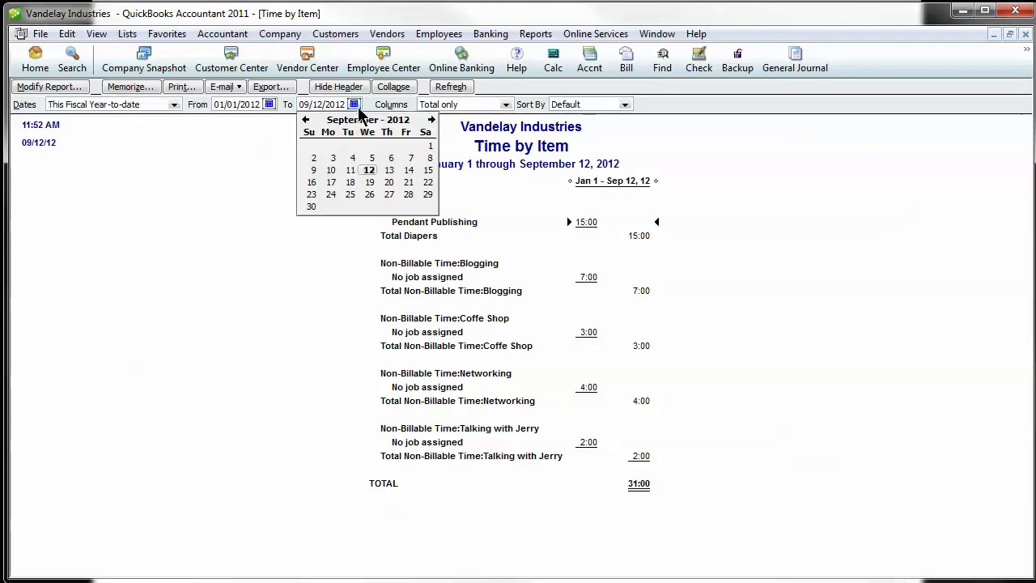
{"action": "left_click", "coordinate": [310, 208]}
{"action": "left_click", "coordinate": [450, 87]}
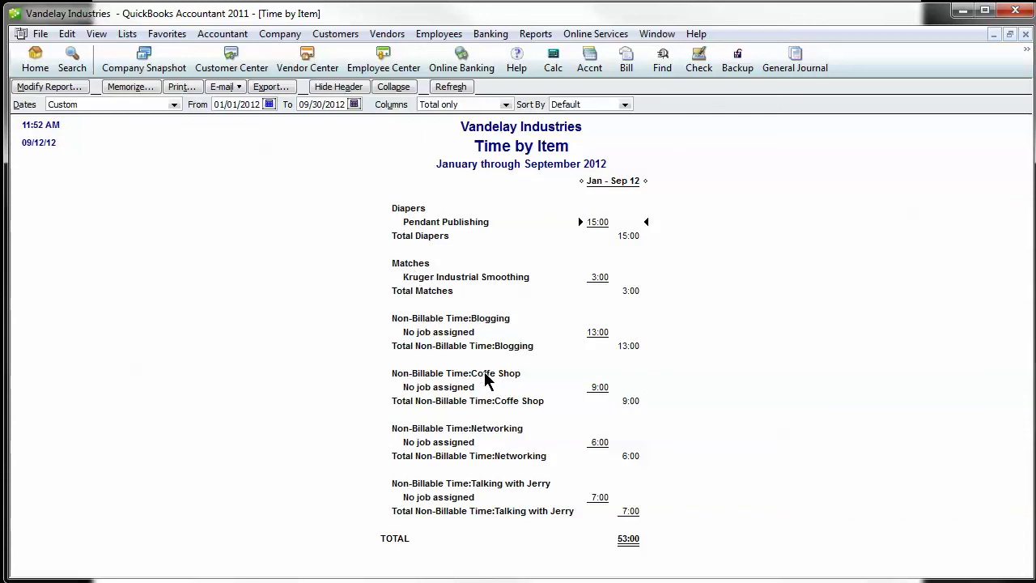
Open the time details behind Non-Billable Time:Blogging and widen the Name column to show the employees' full names.
{"action": "double_click", "coordinate": [600, 332]}
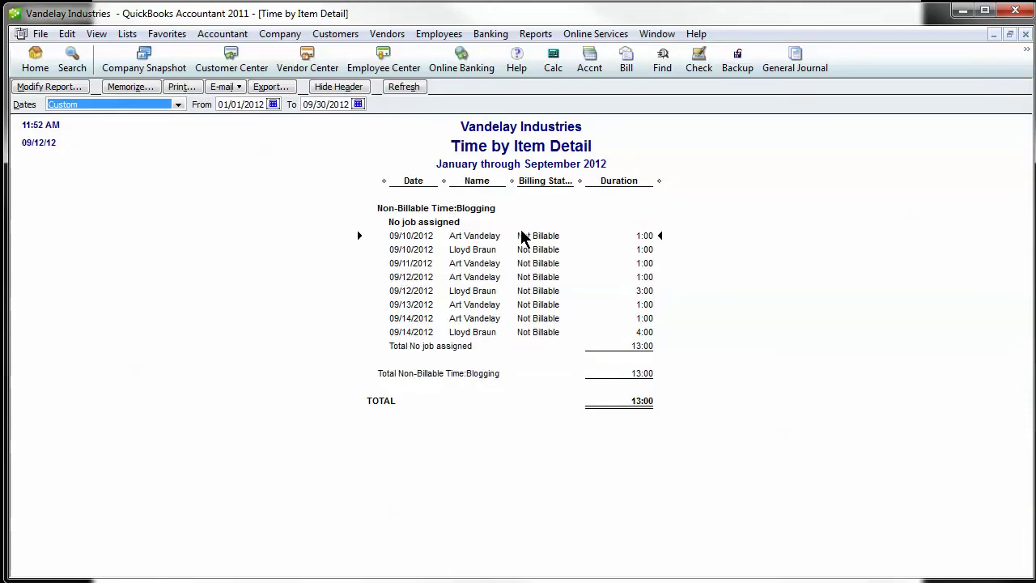
{"action": "left_click_drag", "start_coordinate": [511, 180], "coordinate": [570, 181]}
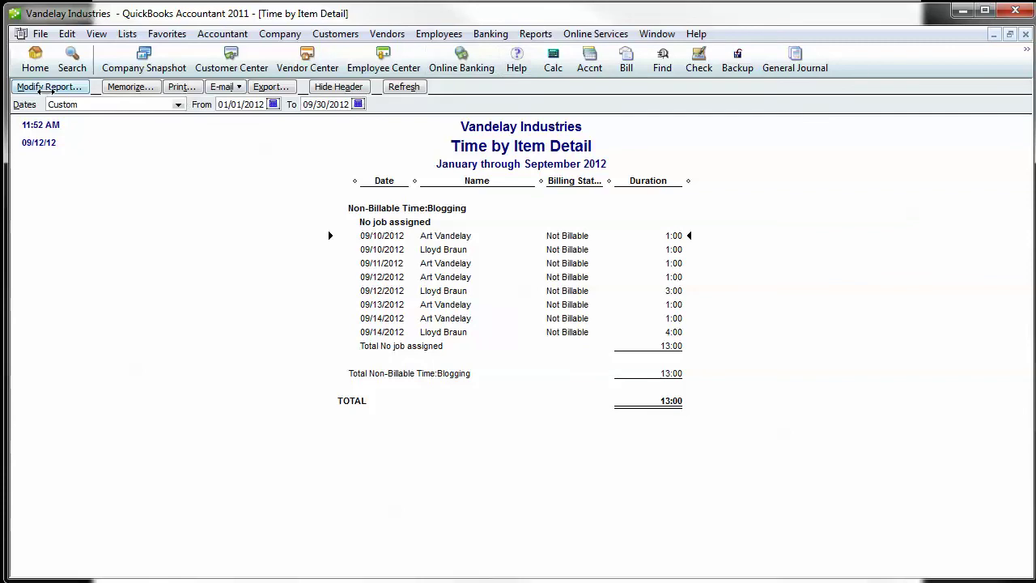
Examine the display and filter options for modifying the Blogging detail report, and close both the detail and Time by Item reports.
{"action": "left_click", "coordinate": [48, 87]}
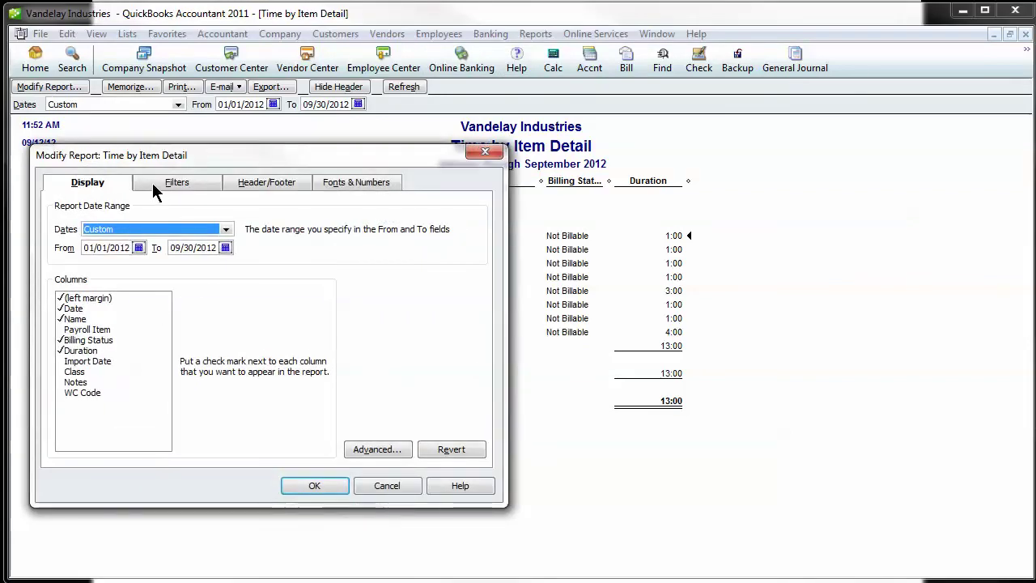
{"action": "left_click", "coordinate": [160, 180]}
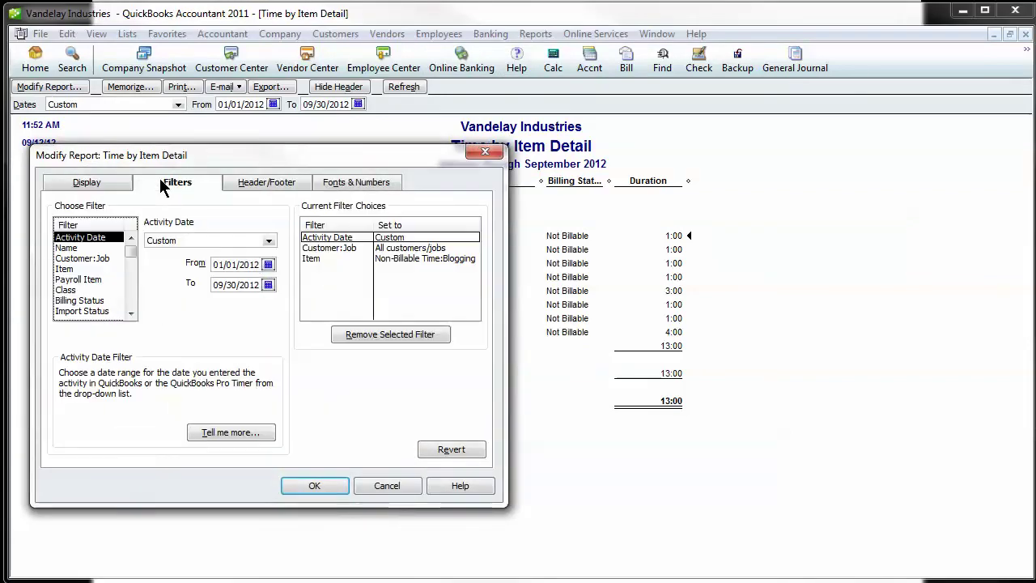
{"action": "left_click", "coordinate": [84, 179]}
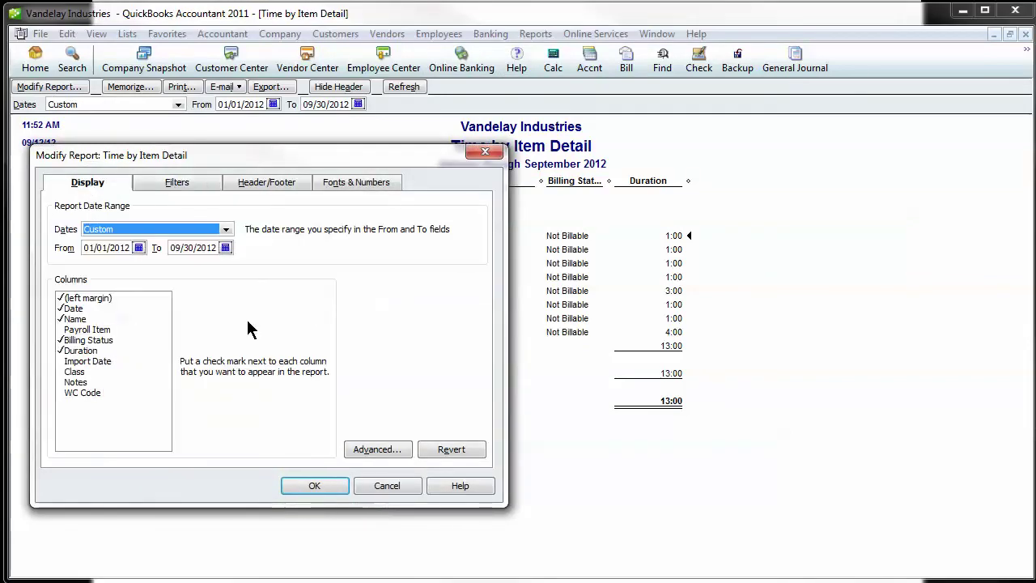
{"action": "left_click", "coordinate": [316, 486]}
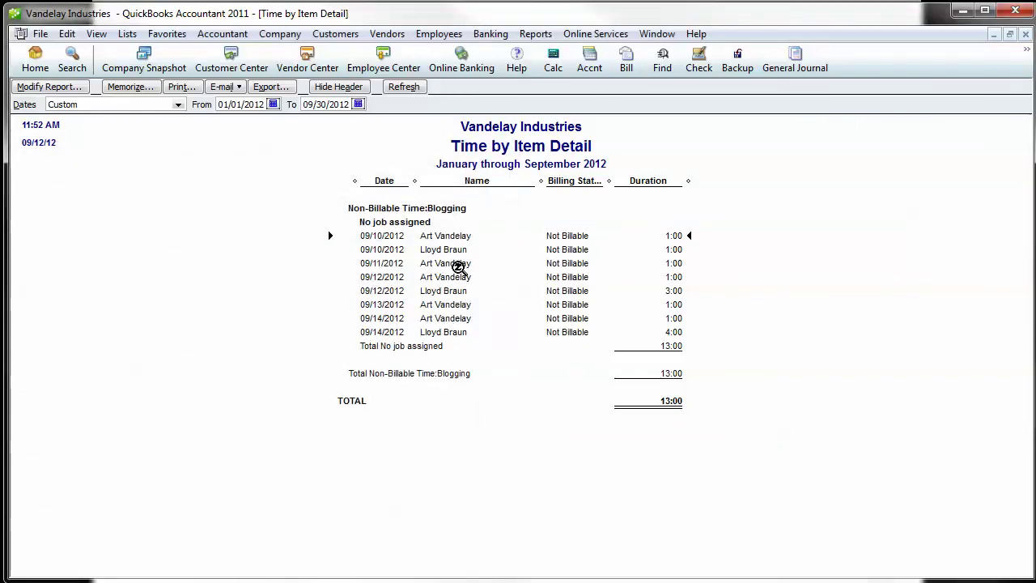
{"action": "left_click", "coordinate": [1026, 34]}
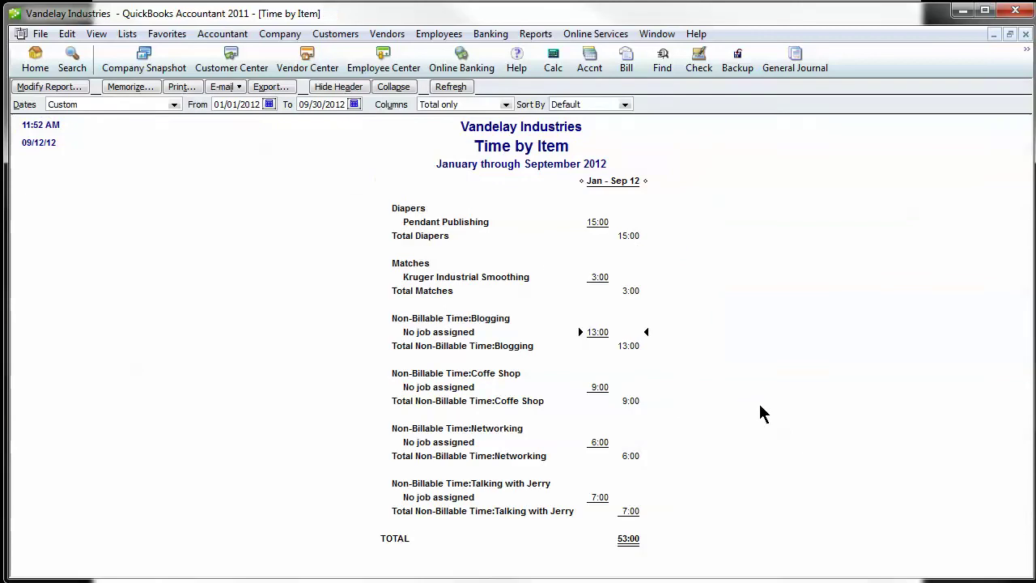
{"action": "left_click", "coordinate": [1026, 34]}
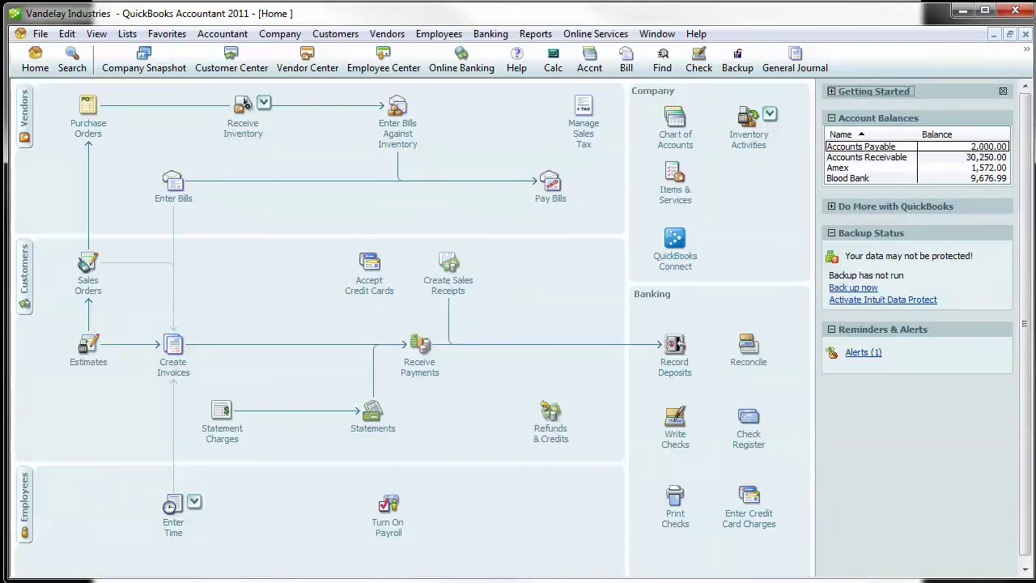